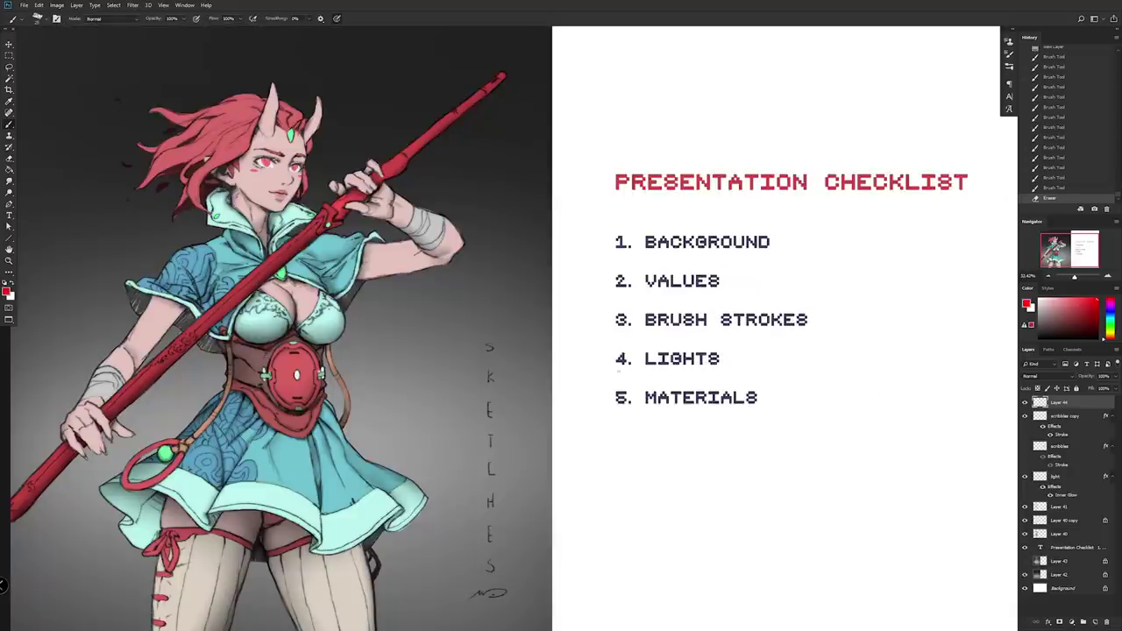
On the light layer, paint pale yellow light over the raised upper arm, the bandaged forearm and the hand gripping the staff
left_click_drag(600, 368, 609, 349)
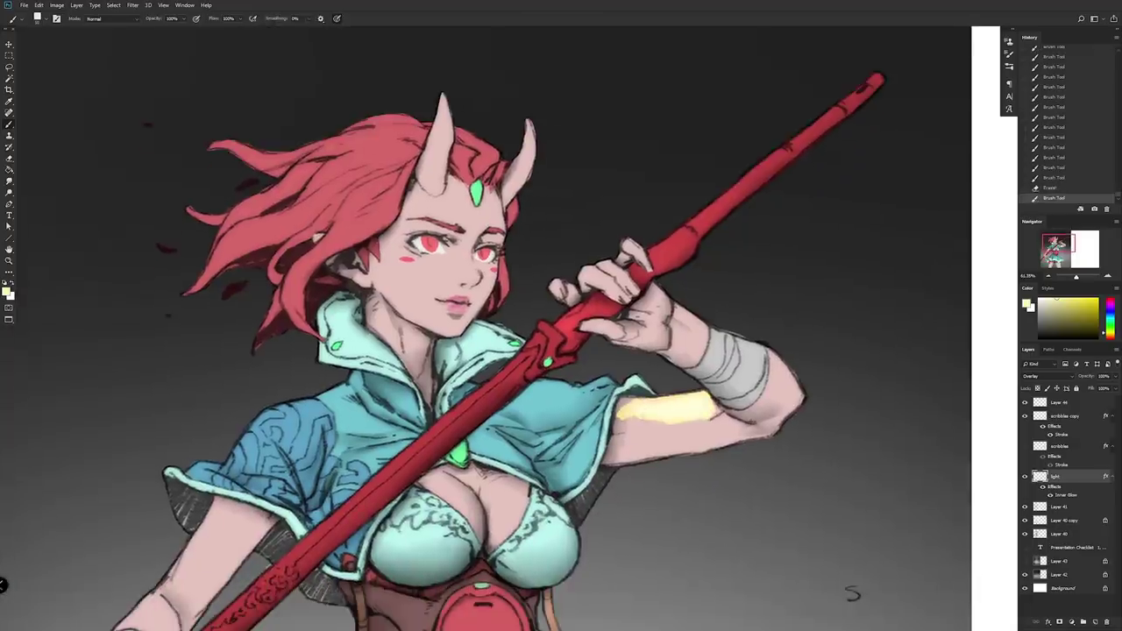
left_click_drag(621, 414, 708, 403)
left_click_drag(684, 309, 789, 386)
mouse_move(666, 289)
left_mouse_down()
mouse_move(631, 326)
mouse_move(605, 276)
left_mouse_up()
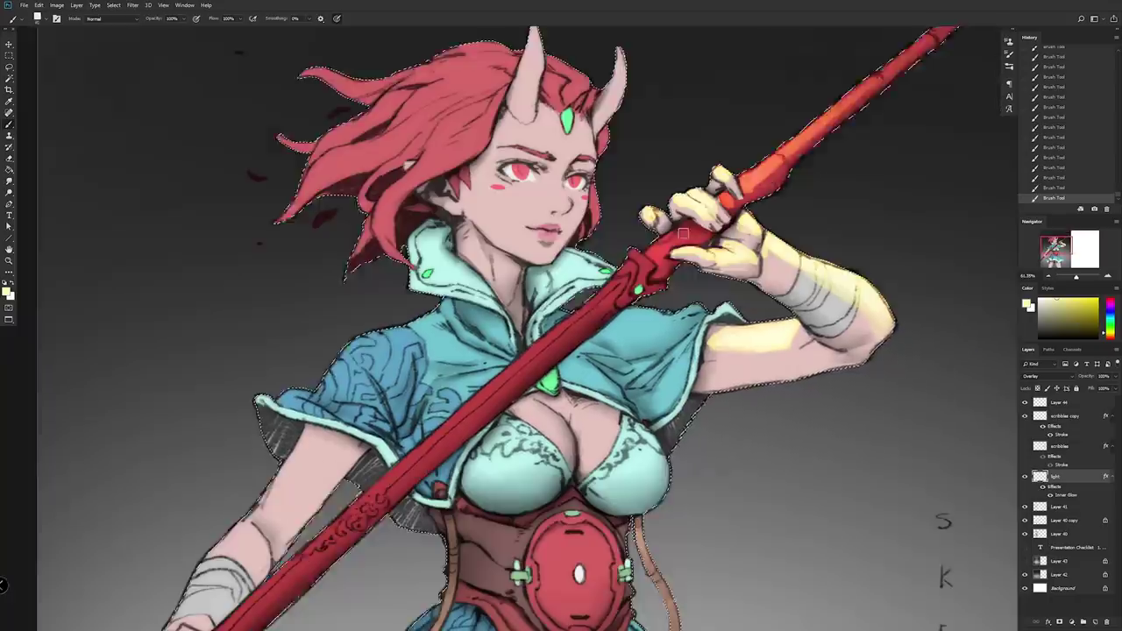
Paint pale yellow light along the upper edge of the staff, from the raised hand down toward the lower hand
left_click_drag(683, 233, 633, 279)
left_click_drag(560, 394, 644, 315)
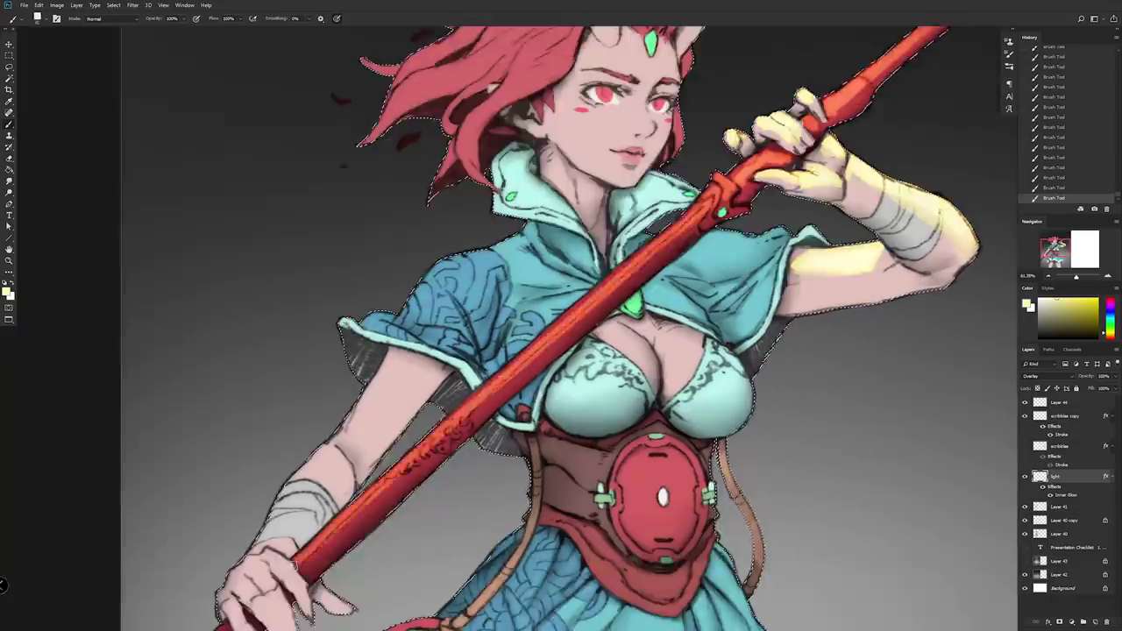
left_click_drag(364, 506, 338, 529)
left_click_drag(594, 304, 526, 304)
left_click_drag(686, 507, 635, 473)
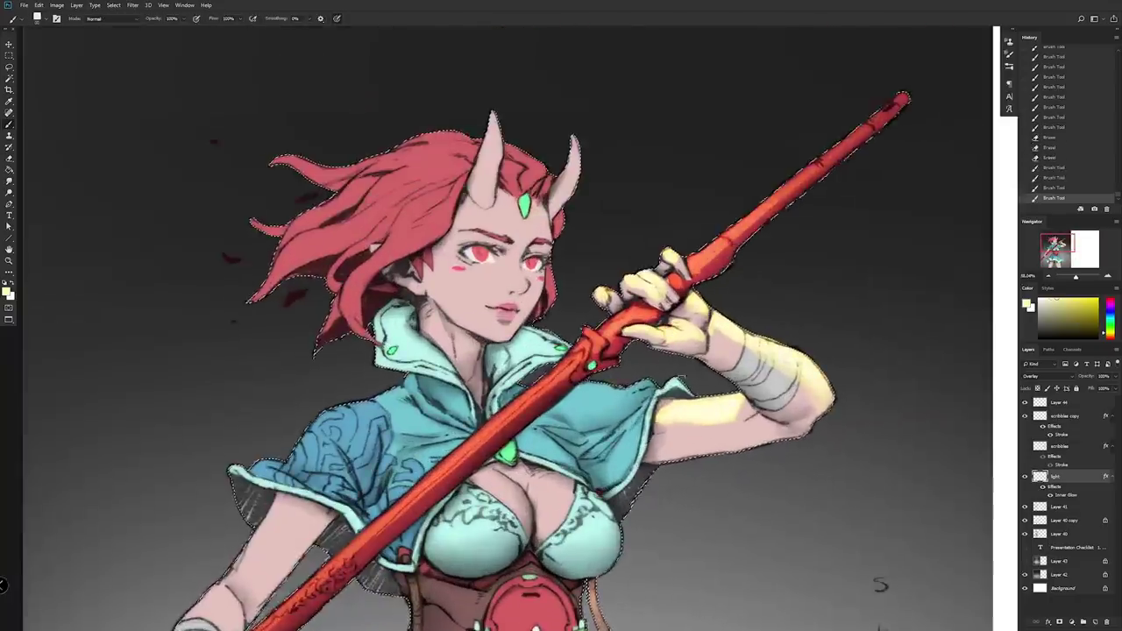
left_click_drag(569, 368, 683, 420)
left_click_drag(582, 430, 640, 495)
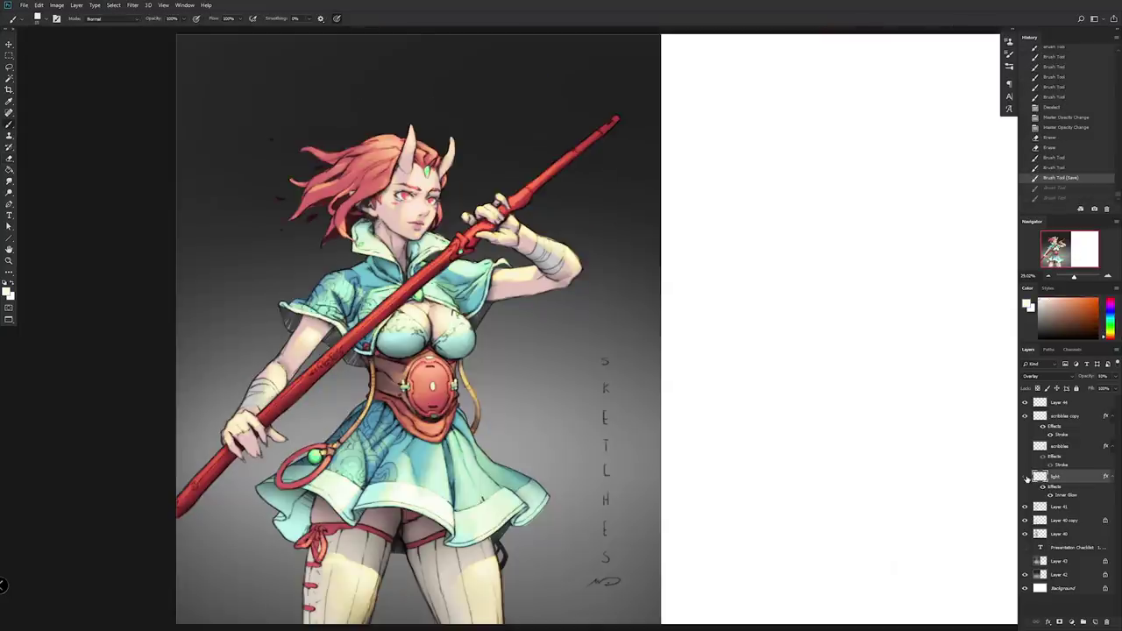
Compare the illustration with the light layer hidden and shown, both at full view and at thumbnail size
left_click(1026, 476)
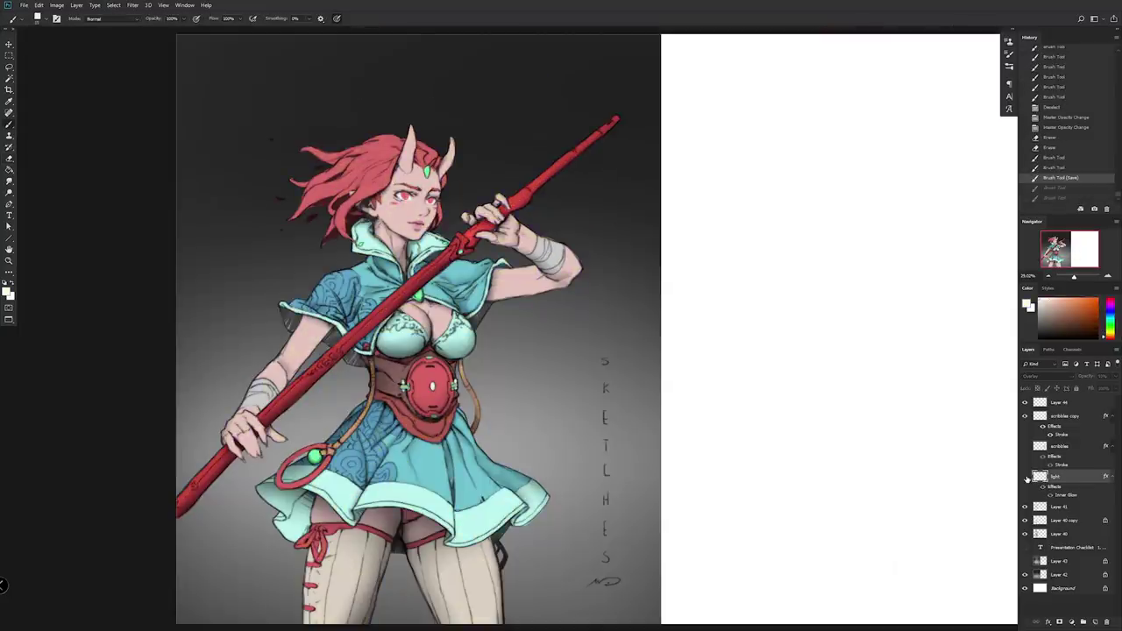
left_click(1025, 475)
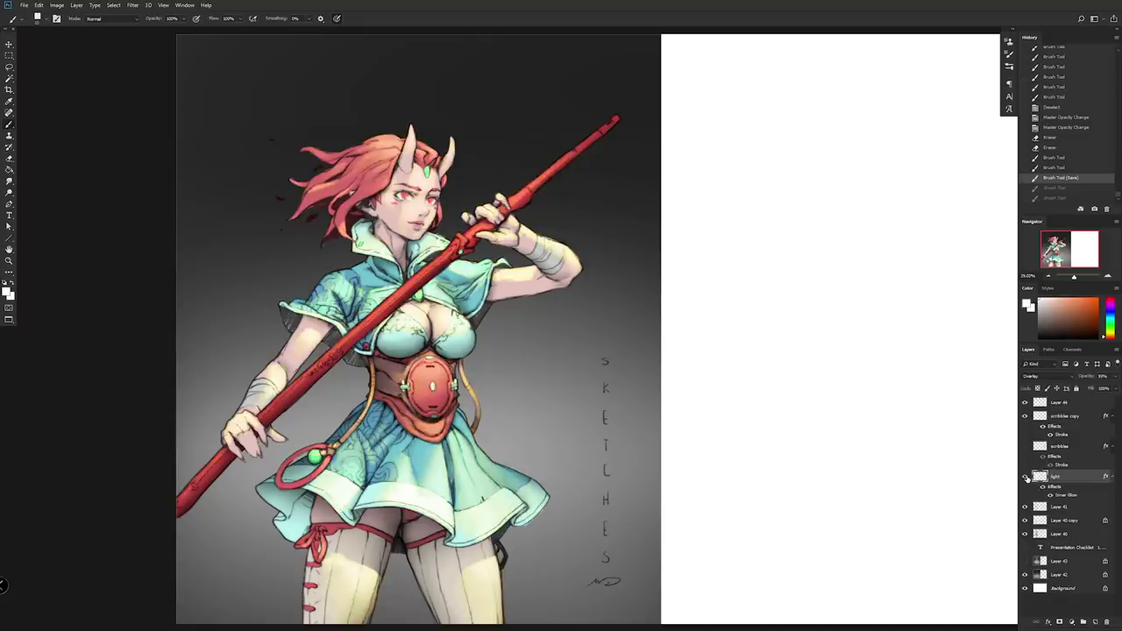
left_click_drag(808, 406, 743, 410)
left_click_drag(858, 423, 691, 405)
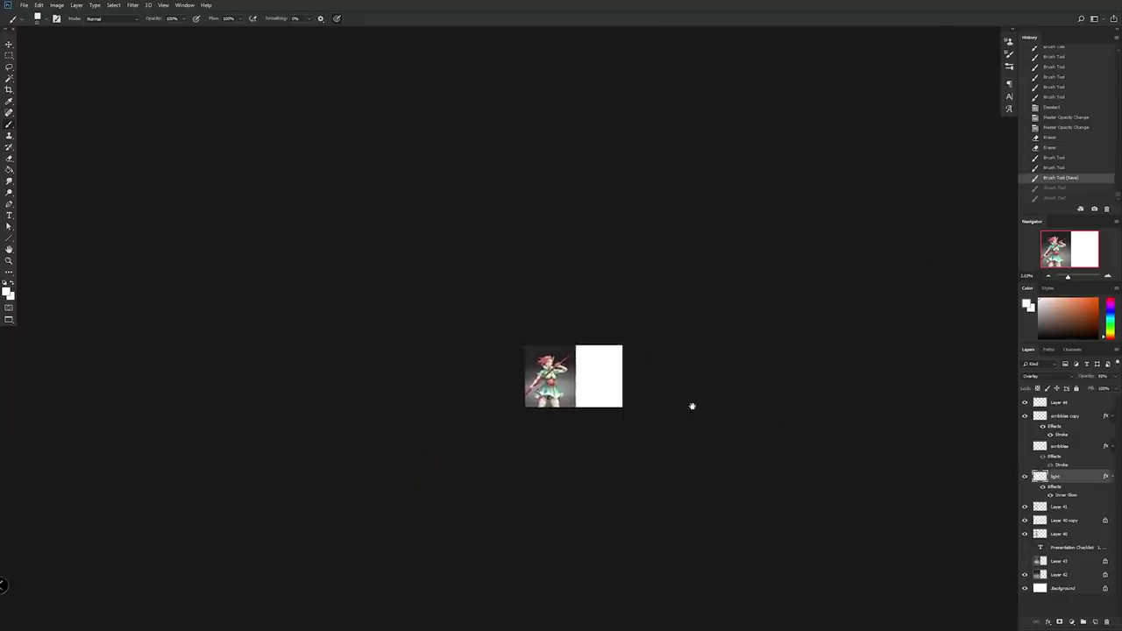
left_click(1025, 477)
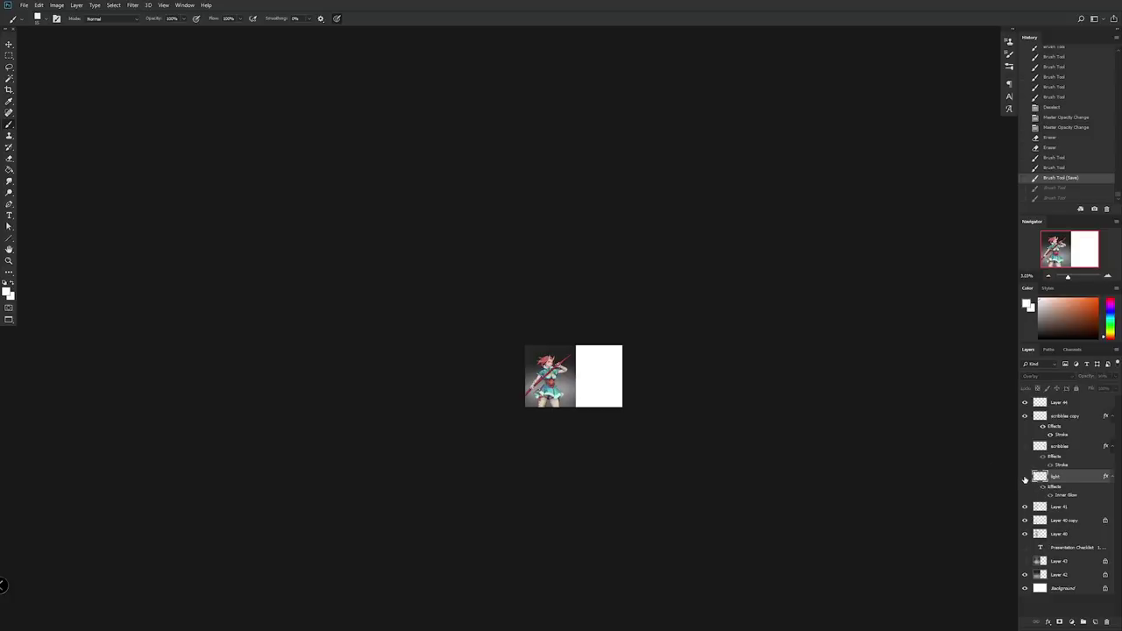
left_click(1025, 476)
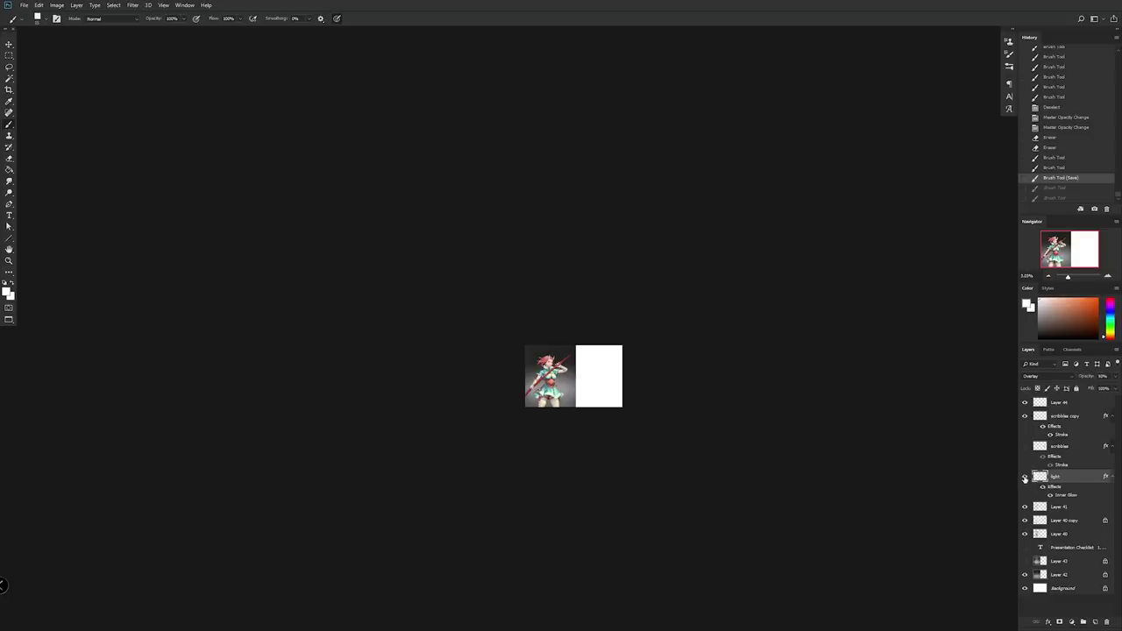
left_click(1024, 477)
left_click(1025, 476)
key("ctrl+0")
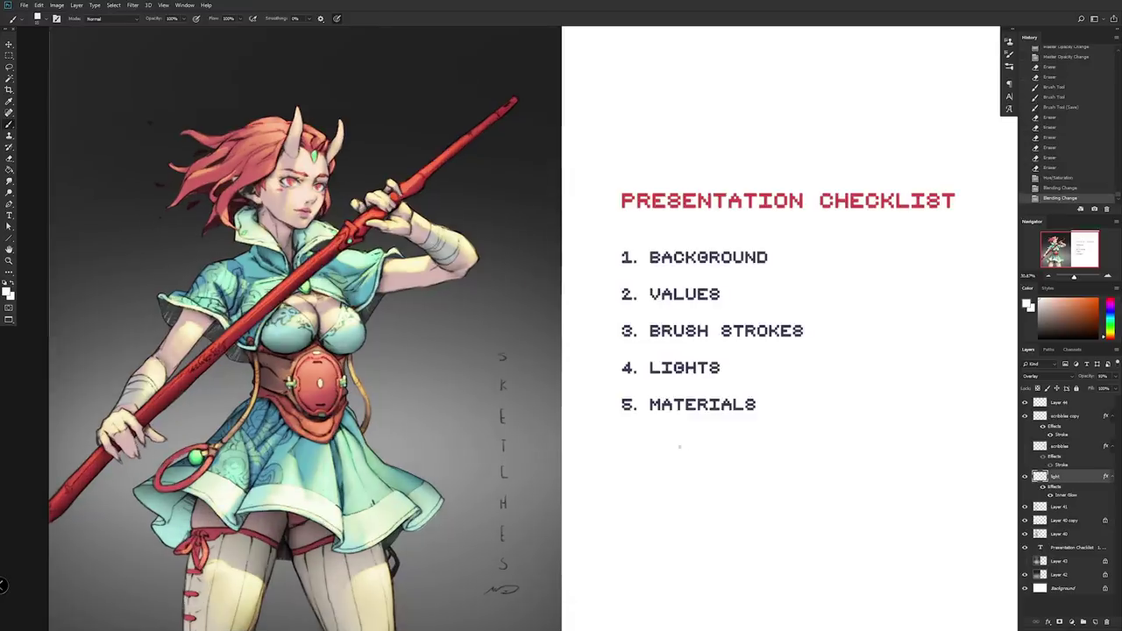
left_click_drag(670, 445, 637, 453)
left_click_drag(845, 442, 671, 425)
left_click_drag(789, 438, 597, 443)
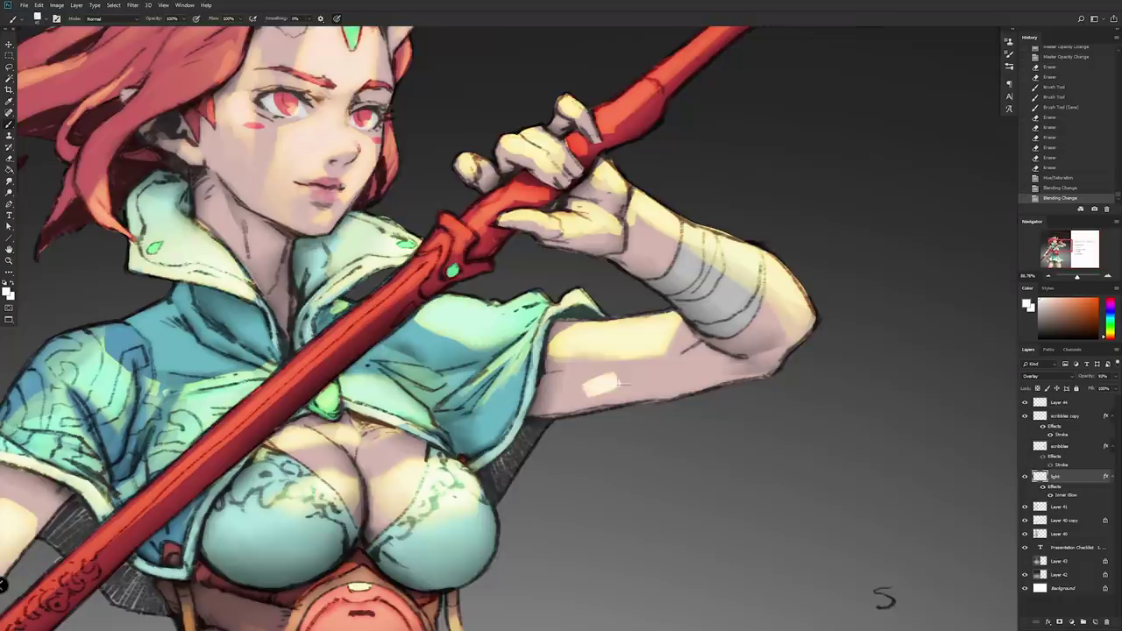
mouse_move(614, 385)
left_mouse_down()
mouse_move(651, 356)
mouse_move(655, 339)
mouse_move(620, 339)
mouse_move(637, 368)
mouse_move(693, 368)
left_mouse_up()
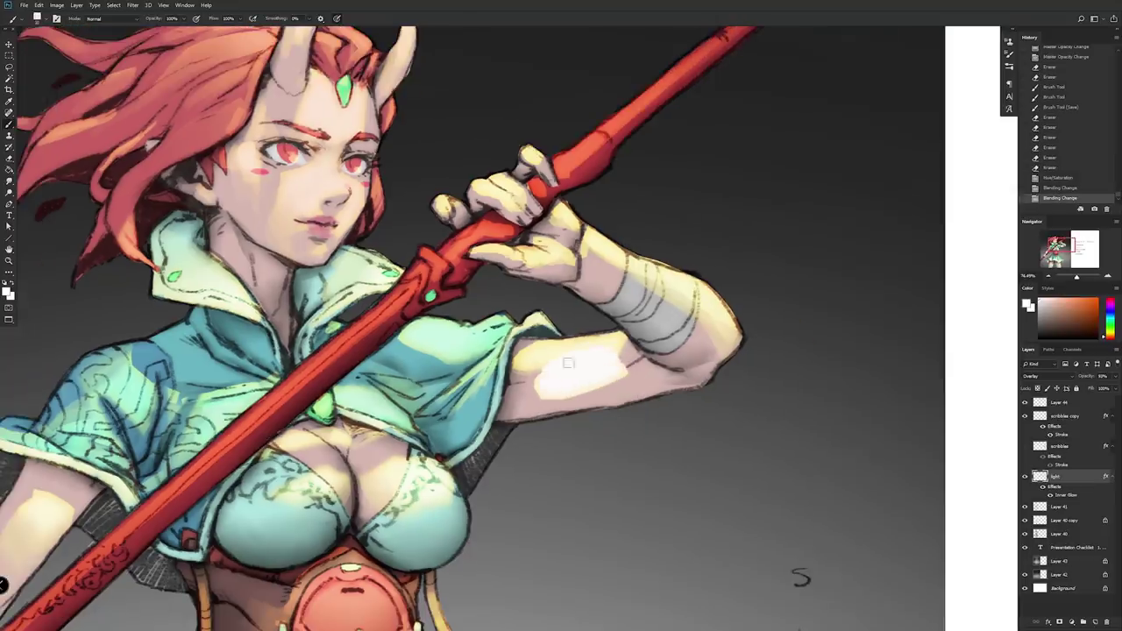
left_click_drag(568, 362, 604, 373)
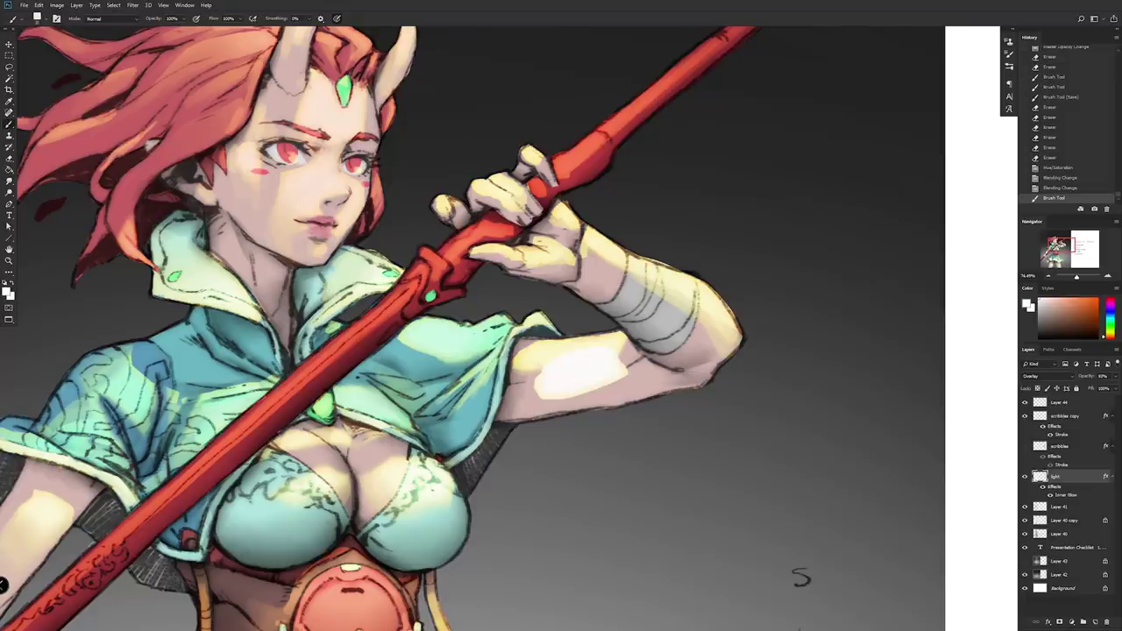
key("ctrl+z")
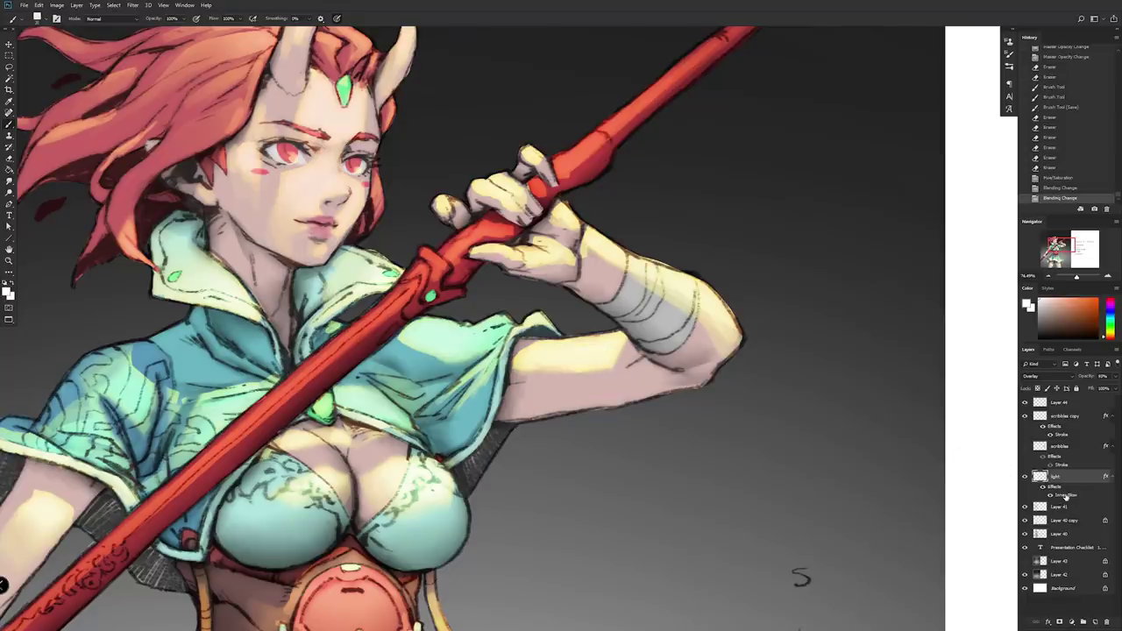
Compare the light layer with its Inner Glow effect off and on, and close the layer style settings without applying changes
double_click(1066, 496)
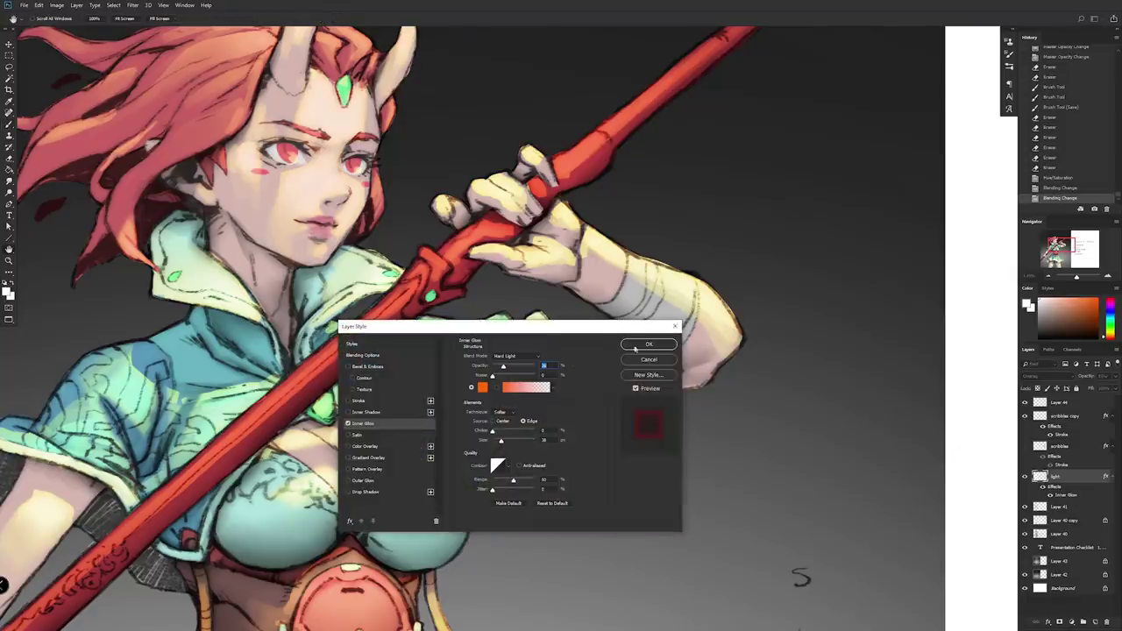
left_click_drag(597, 330, 904, 354)
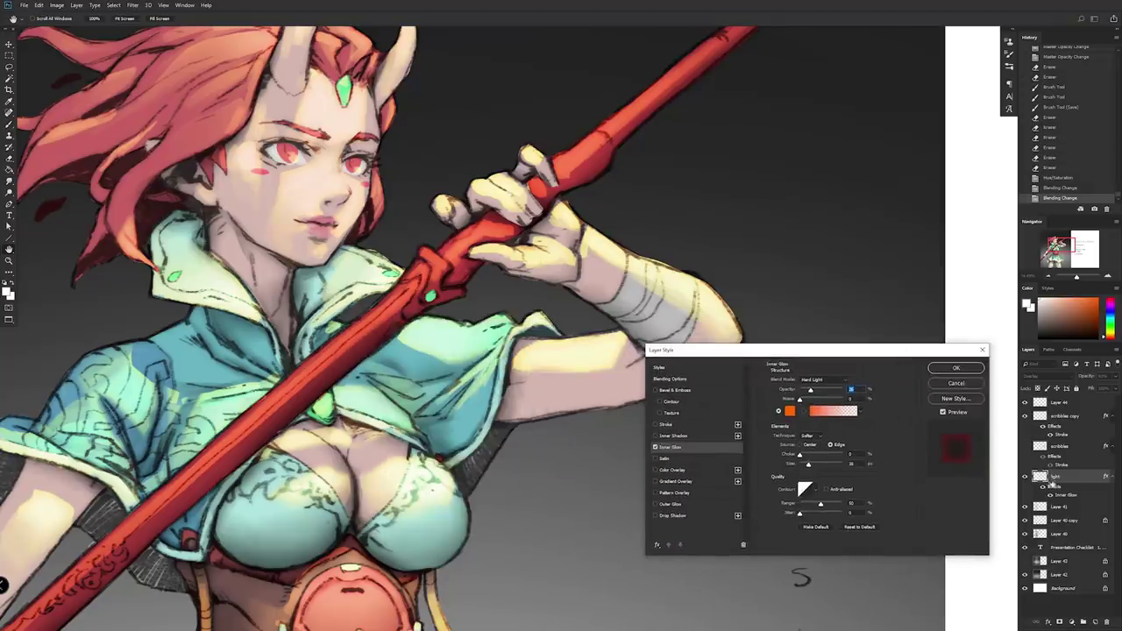
left_click(655, 446)
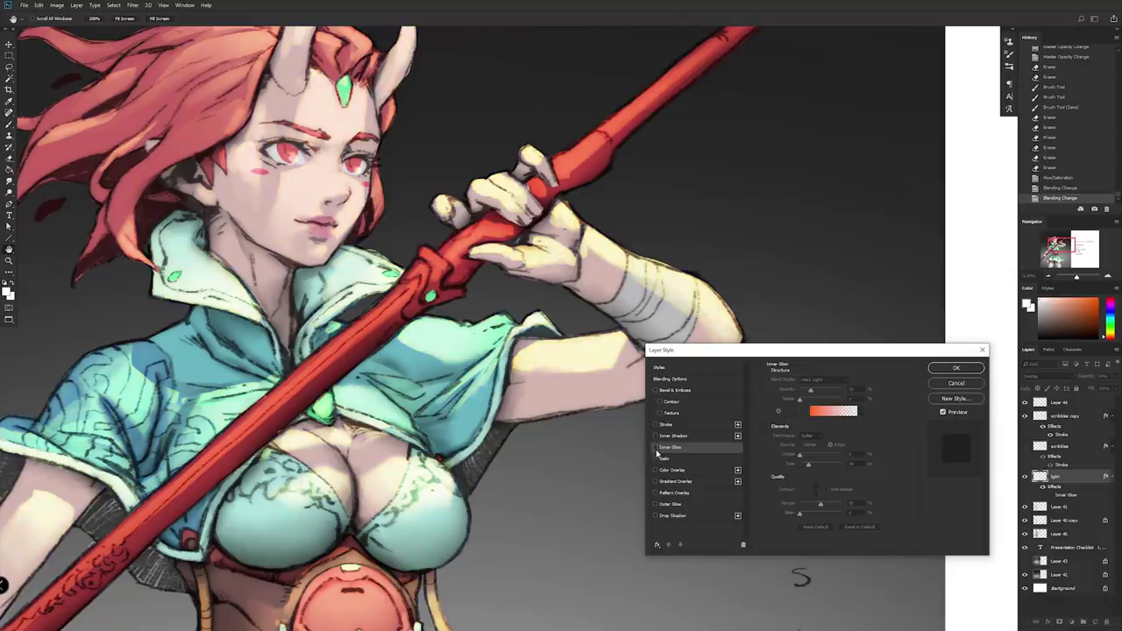
left_click(655, 448)
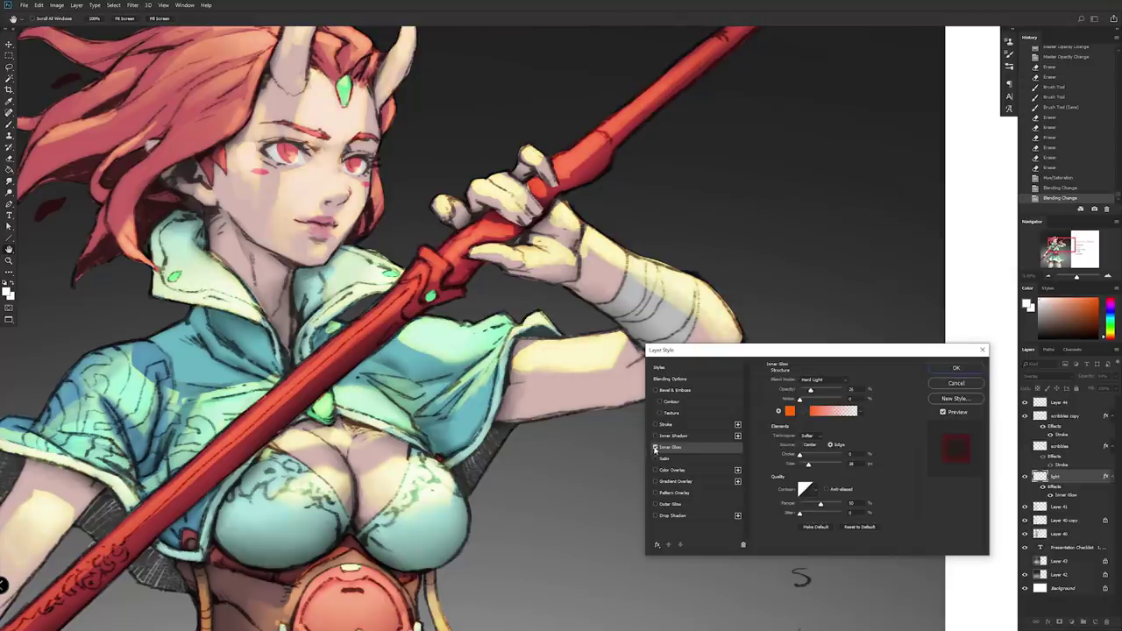
left_click(655, 448)
left_click(655, 447)
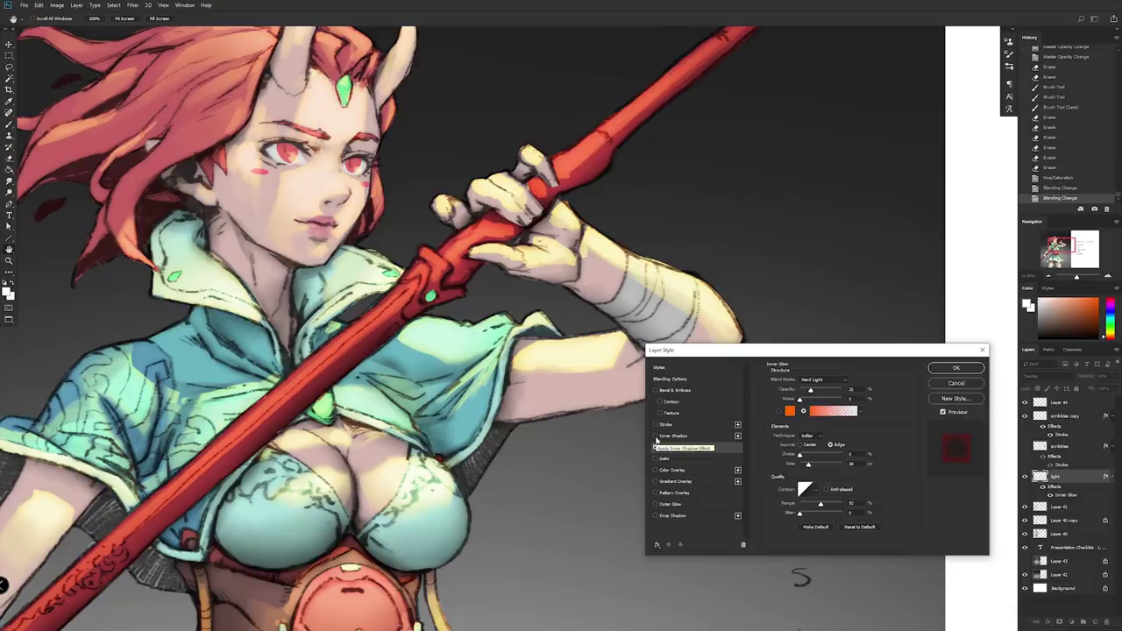
key("Escape")
Add a new top layer and set the brush colour to a saturated orange, undoing the test stroke
left_click_drag(704, 477, 619, 441)
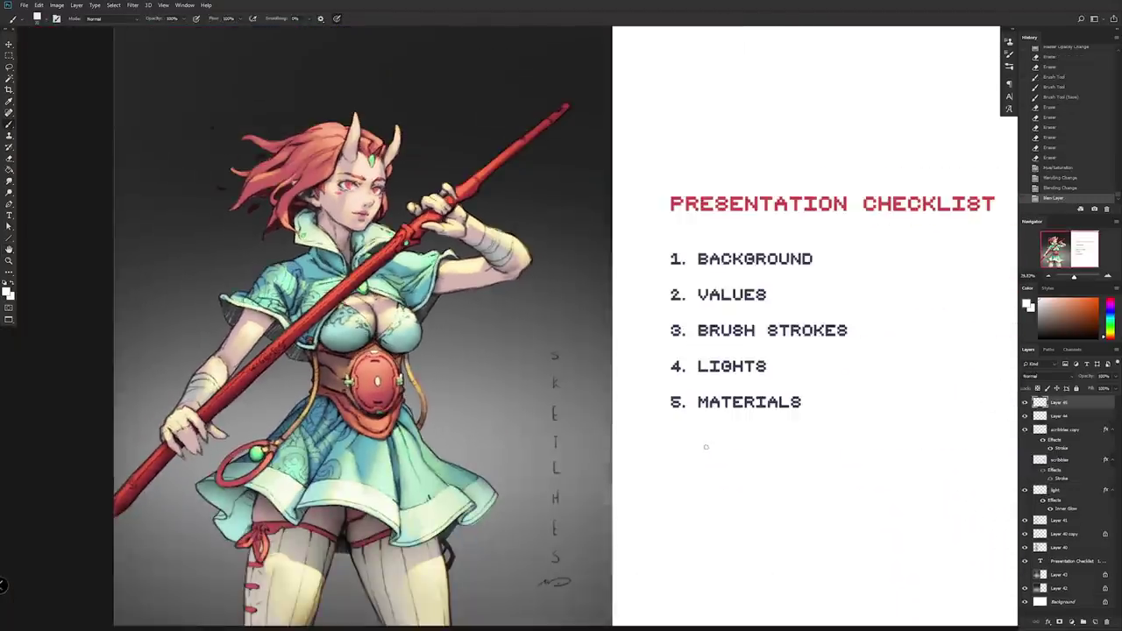
left_click(1092, 303)
mouse_move(805, 396)
left_mouse_down()
mouse_move(826, 394)
mouse_move(824, 410)
left_mouse_up()
key("ctrl+z")
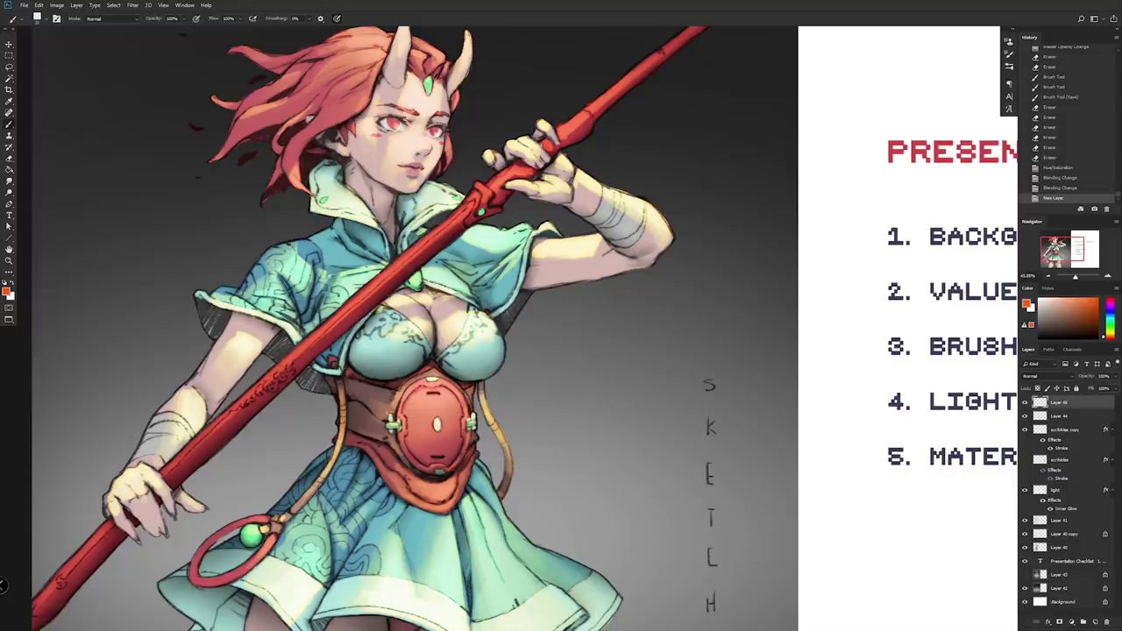
Paint bright highlights on the cord beside the round waist plate and on the bodice trim, using white and an enlarged brush
scroll(339, 197, "down", 2)
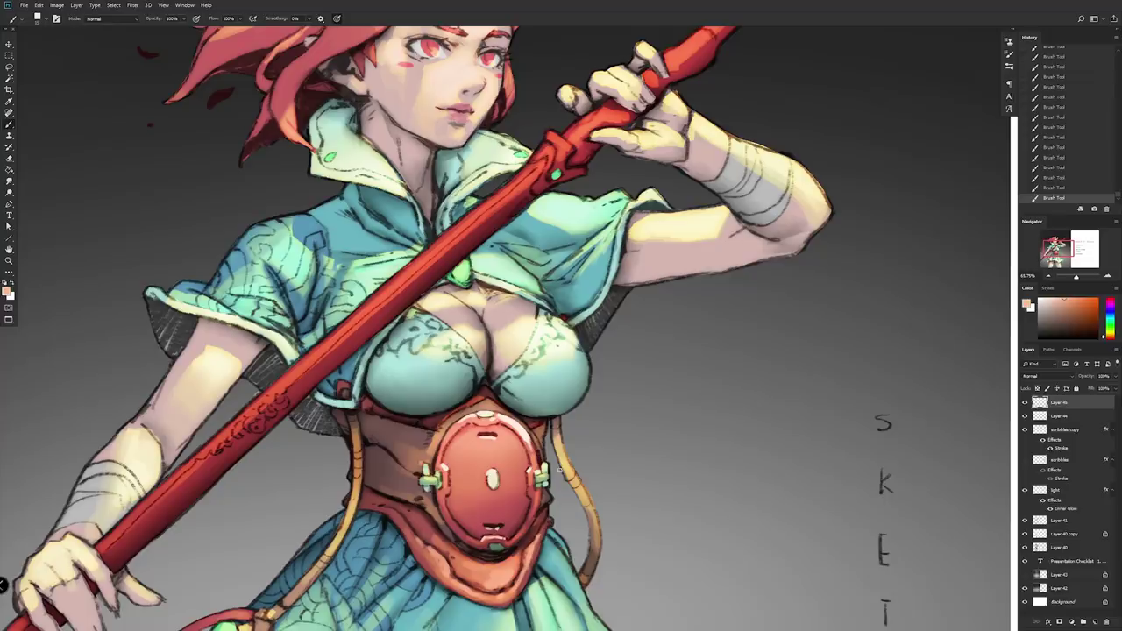
left_click_drag(559, 470, 559, 437)
left_click(538, 285, "alt")
left_click_drag(538, 286, 515, 389)
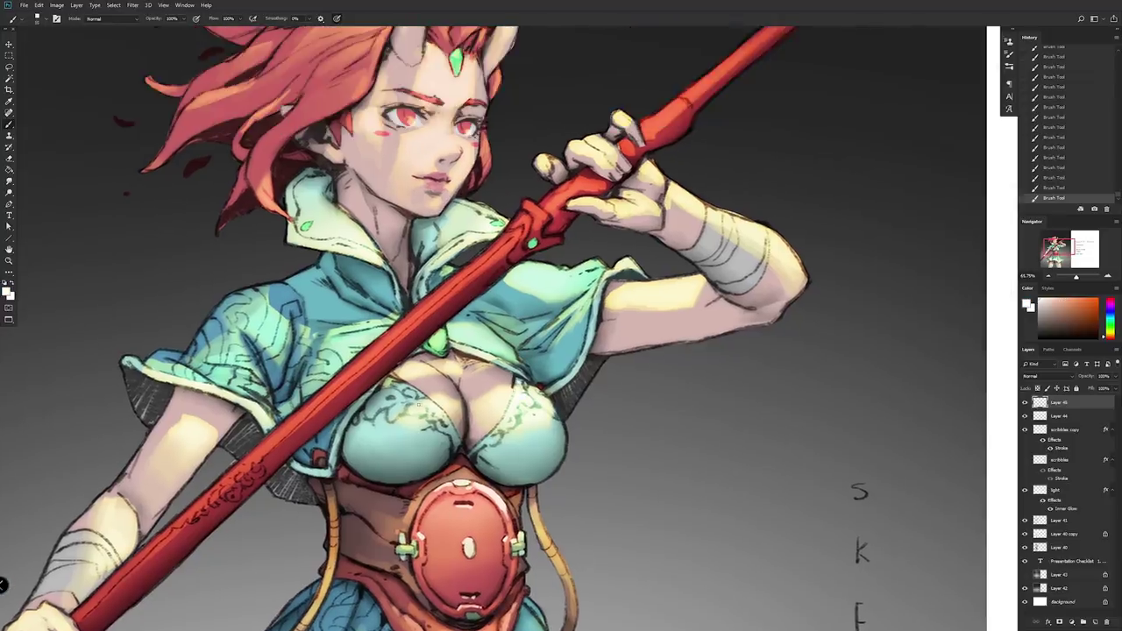
key("bracketright")
mouse_move(419, 404)
left_mouse_down()
mouse_move(403, 404)
mouse_move(491, 435)
mouse_move(473, 505)
left_mouse_up()
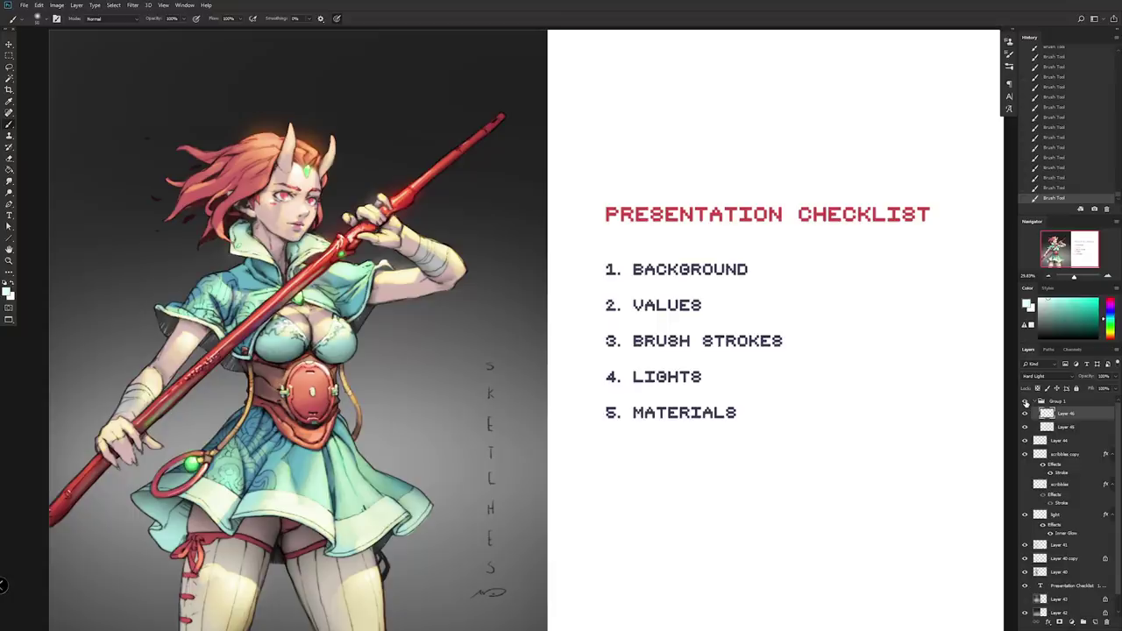
Compare the illustration with Group 1, which holds the glow and material highlights, hidden and shown
left_click(1025, 402)
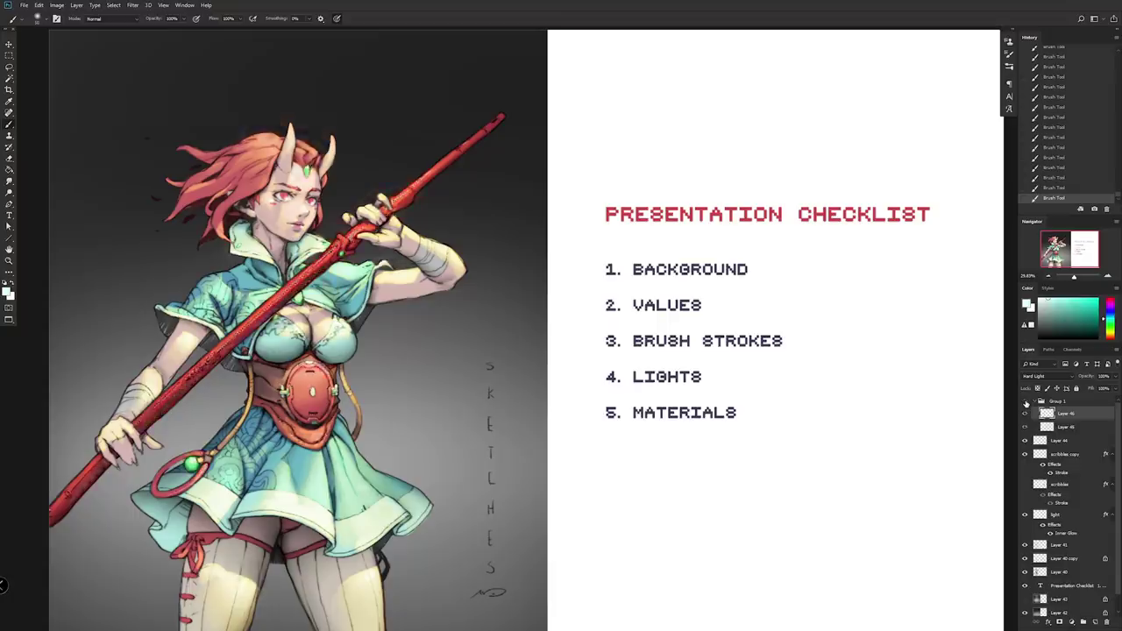
left_click(1025, 402)
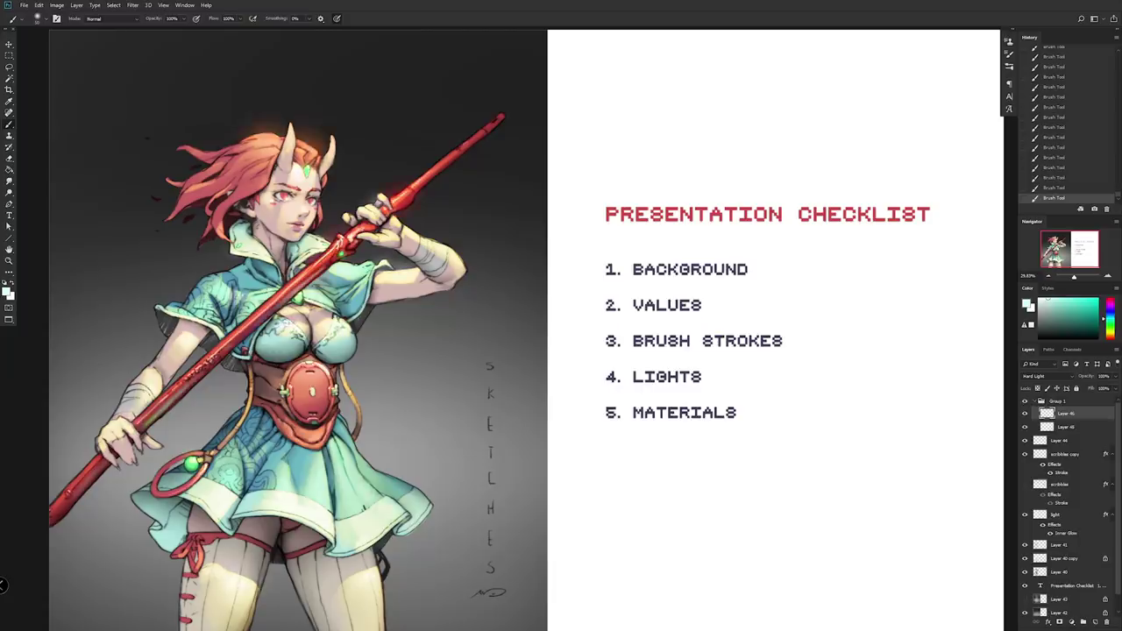
left_click_drag(307, 337, 345, 326)
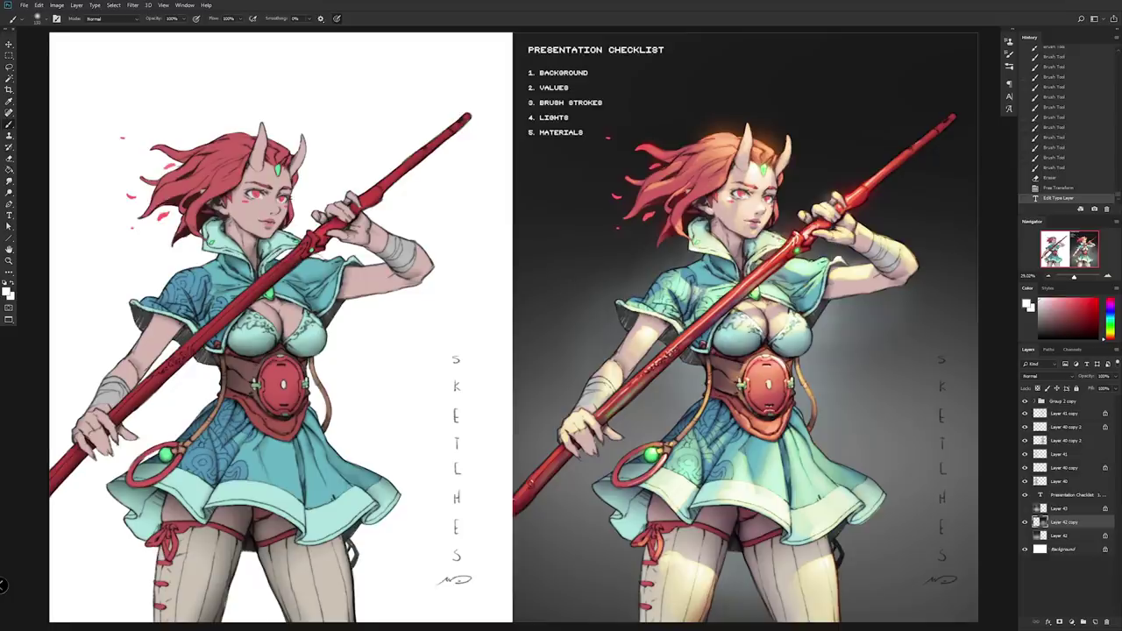
left_click_drag(308, 285, 317, 285)
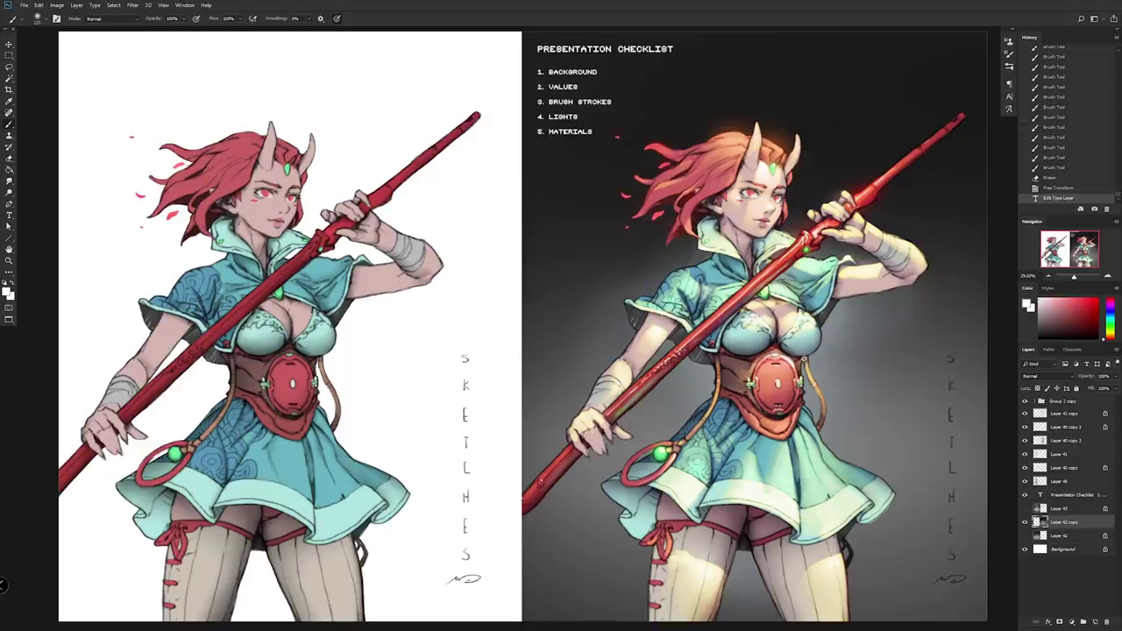
left_click_drag(938, 362, 456, 362)
left_click_drag(675, 351, 559, 352)
left_click_drag(543, 372, 632, 381)
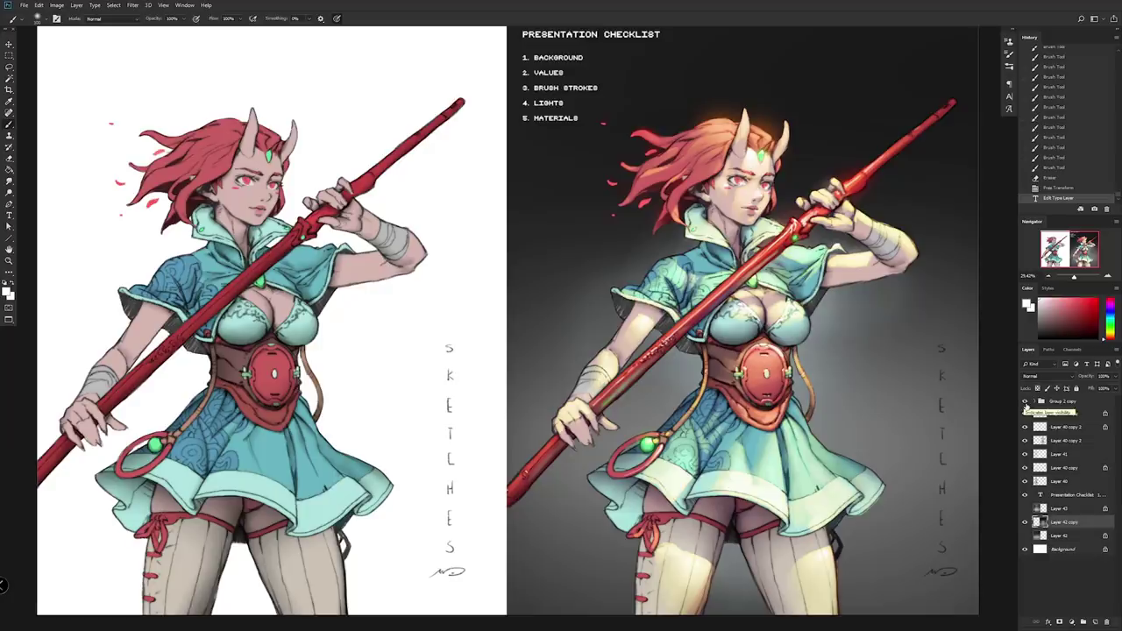
left_click_drag(707, 387, 714, 399)
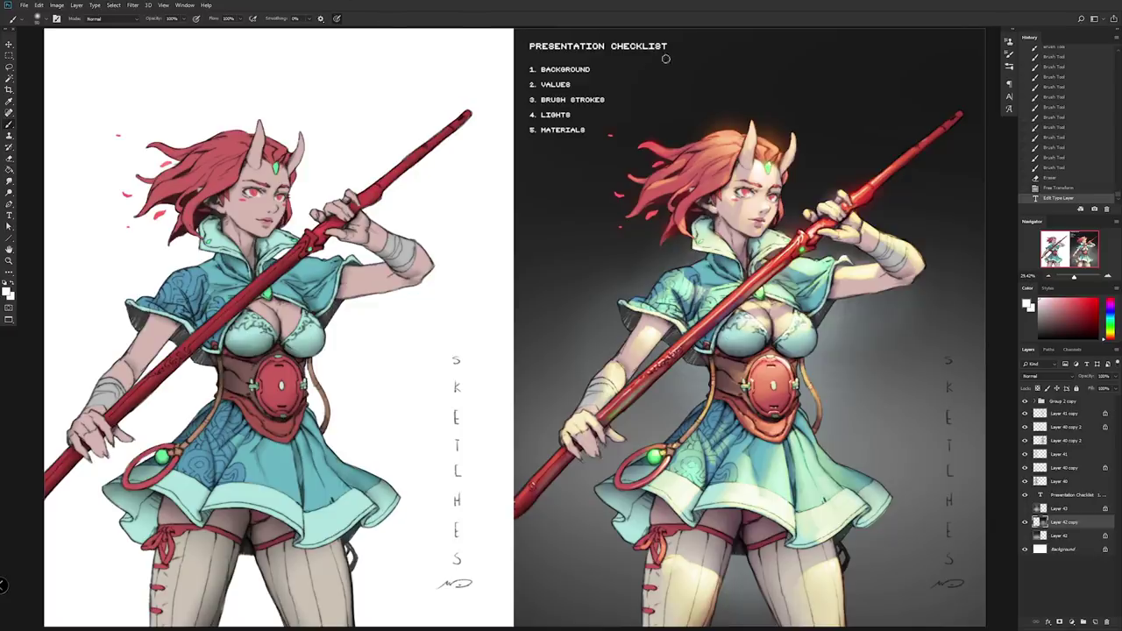
Examine the lit version up close across the face, collar, staff and bodice, and return to the whole canvas
left_click_drag(723, 211, 811, 231)
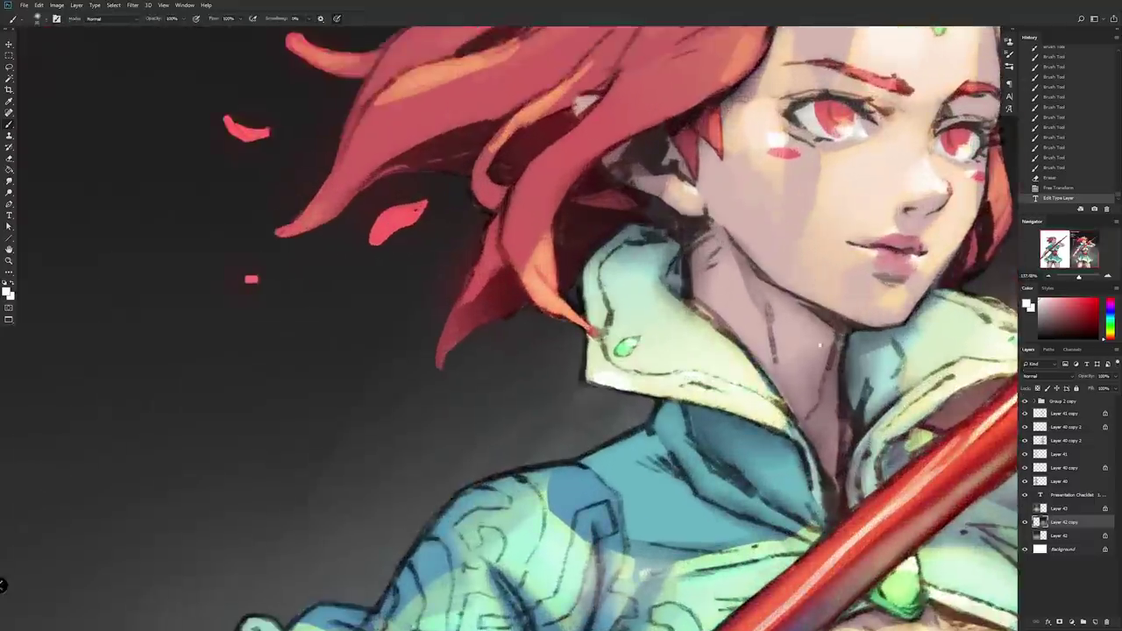
left_click_drag(810, 337, 415, 167)
left_click_drag(729, 375, 582, 284)
scroll(581, 284, "up", 1)
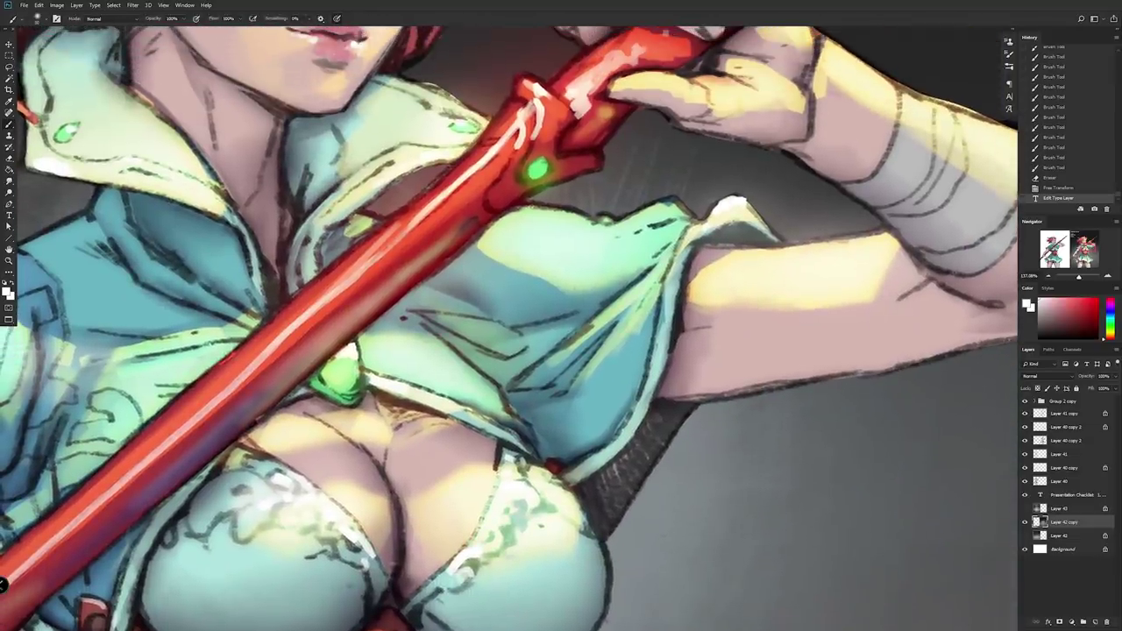
left_click_drag(518, 438, 665, 358)
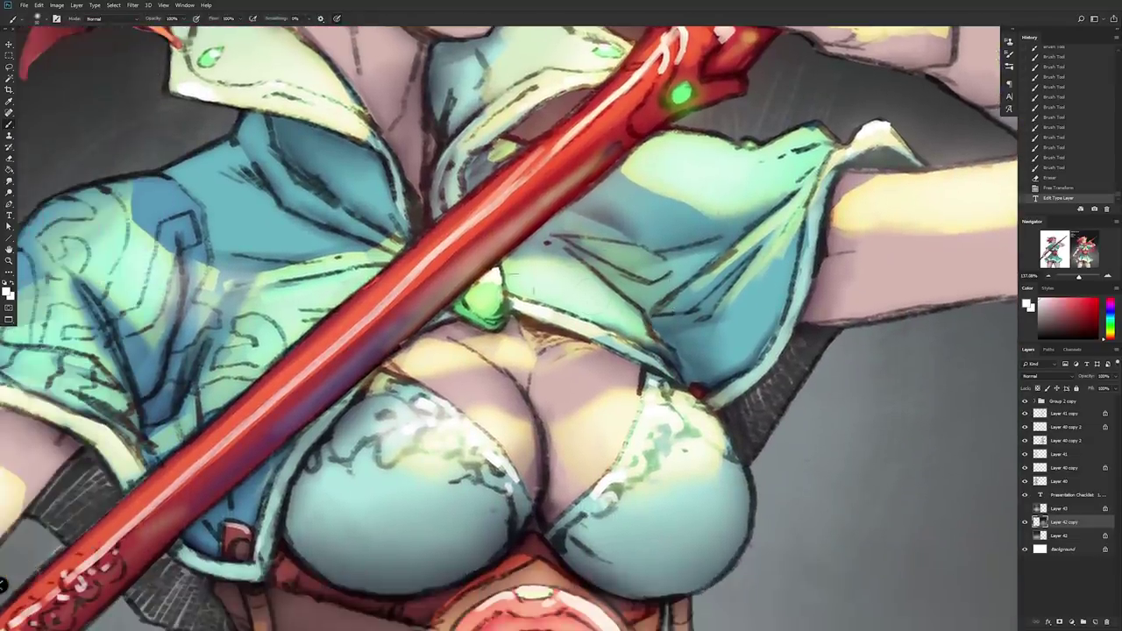
left_click_drag(518, 423, 665, 141)
left_click_drag(618, 375, 572, 88)
left_click_drag(535, 412, 611, 131)
key("ctrl+0")
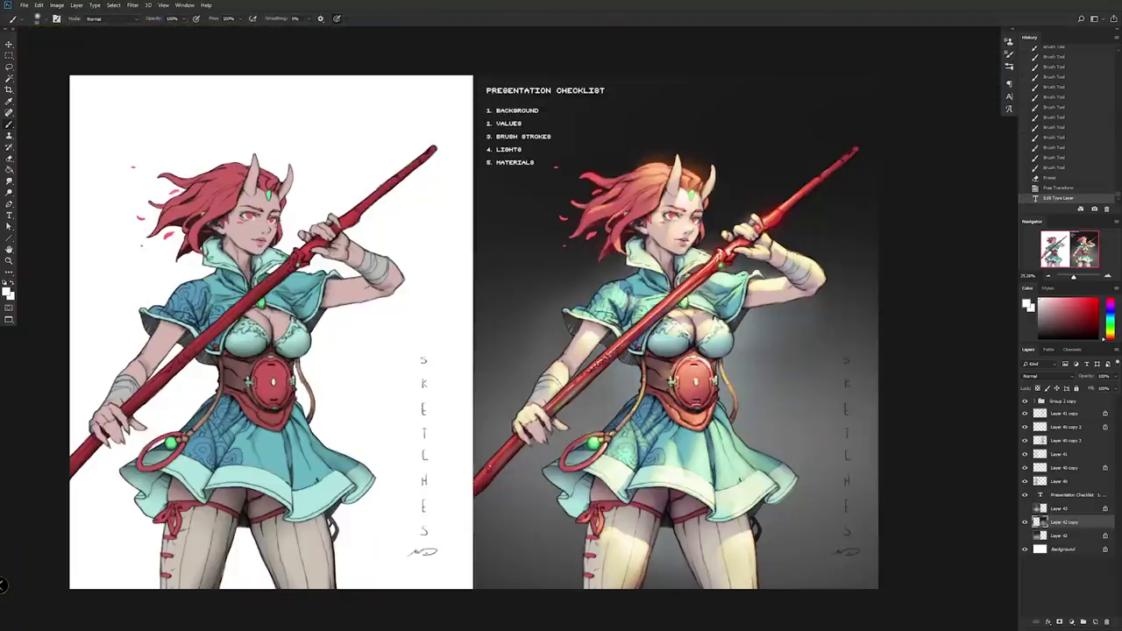